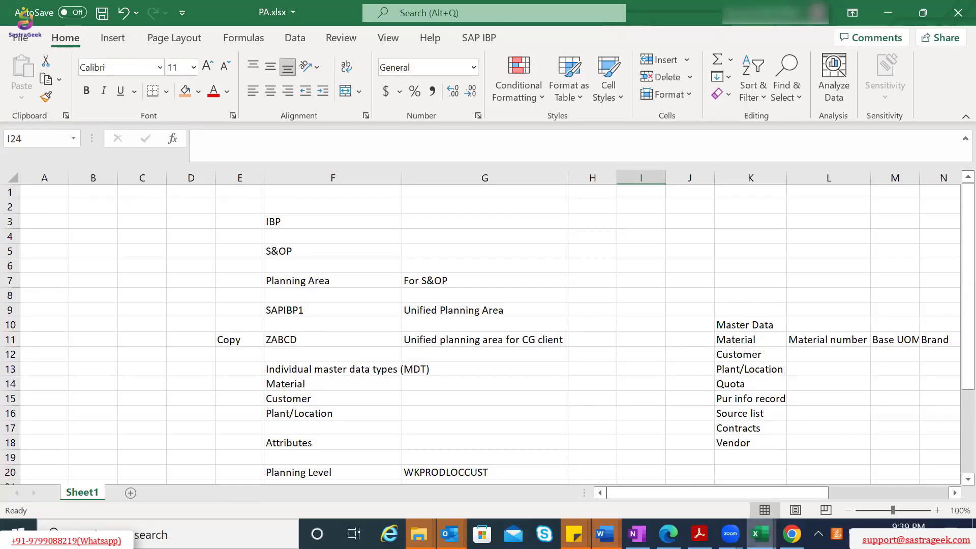
# Switch to the SAP IBP window and return to the Home launchpad's Model Configuration apps
pyautogui.hotkey('alt', 'Tab')
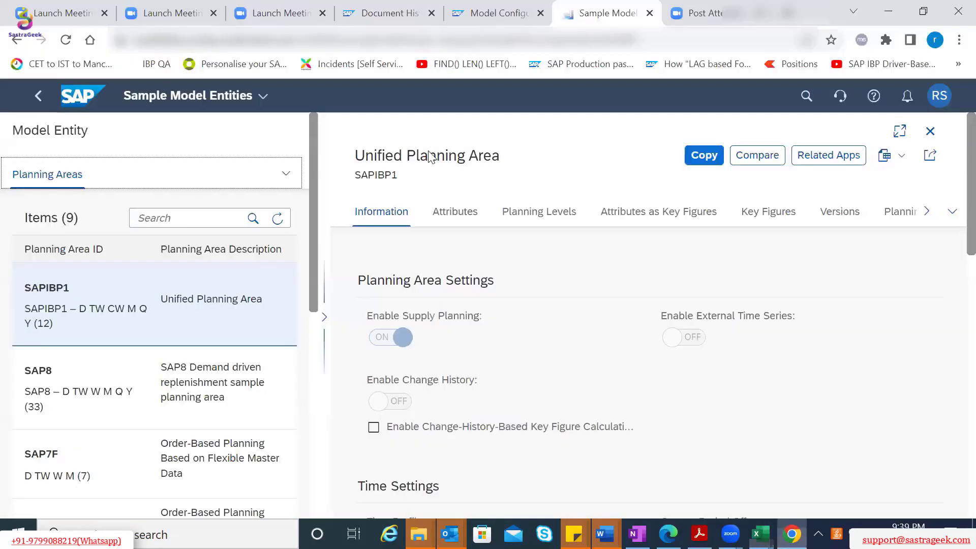
pyautogui.click(83, 102)
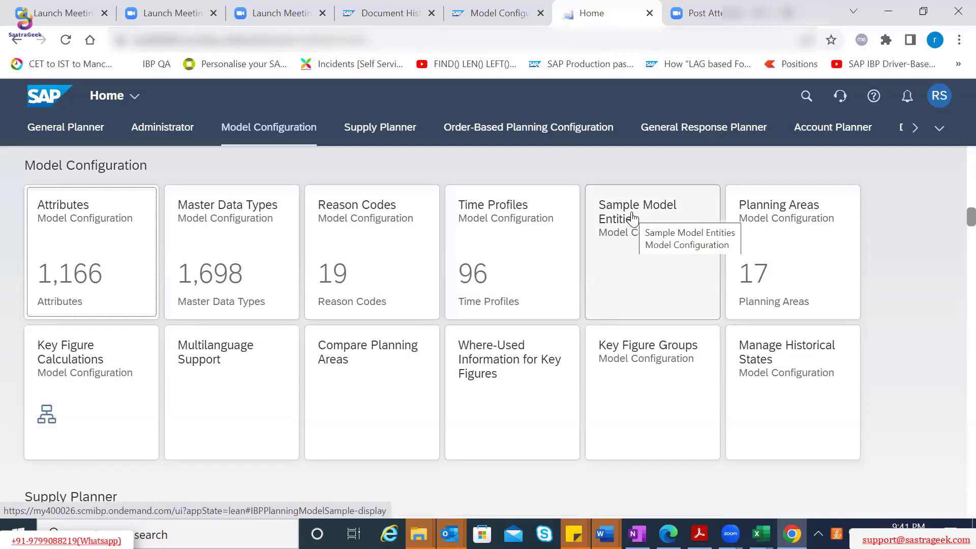
# Launch Sample Model Entities to view the SAPIBP1 Unified Planning Area details
pyautogui.click(632, 219)
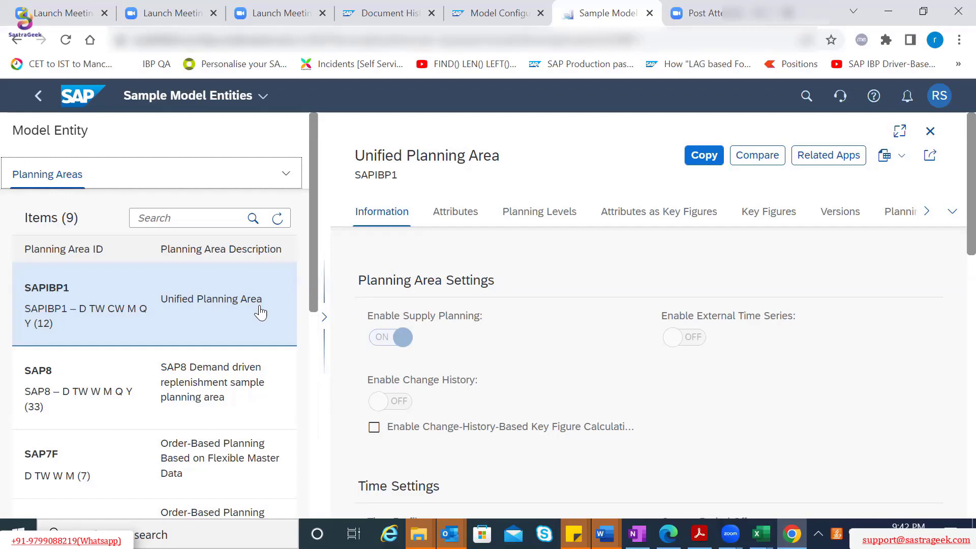
pyautogui.click(186, 299)
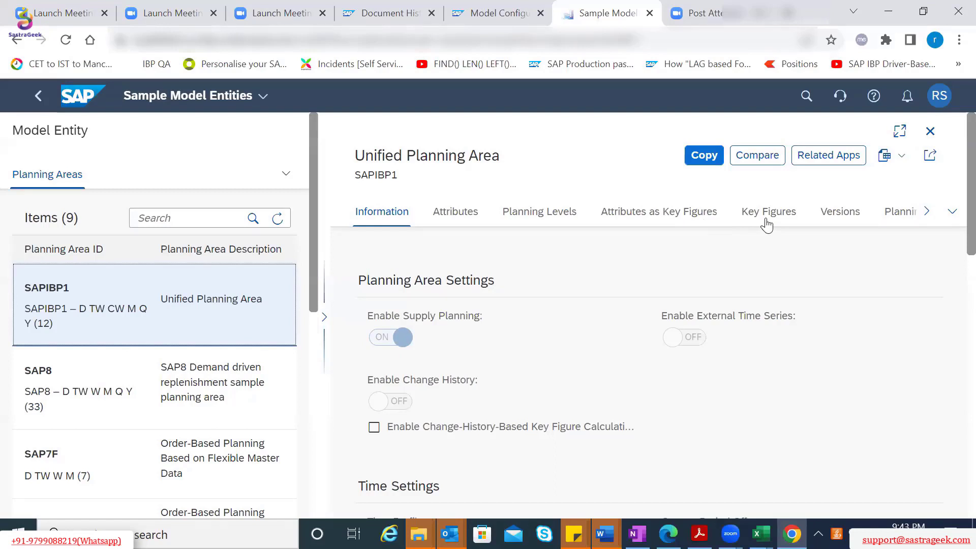
# Show the SAPIBP1 Attributes (50) table and scroll down to the IBPCUSTOMER entries
pyautogui.click(469, 213)
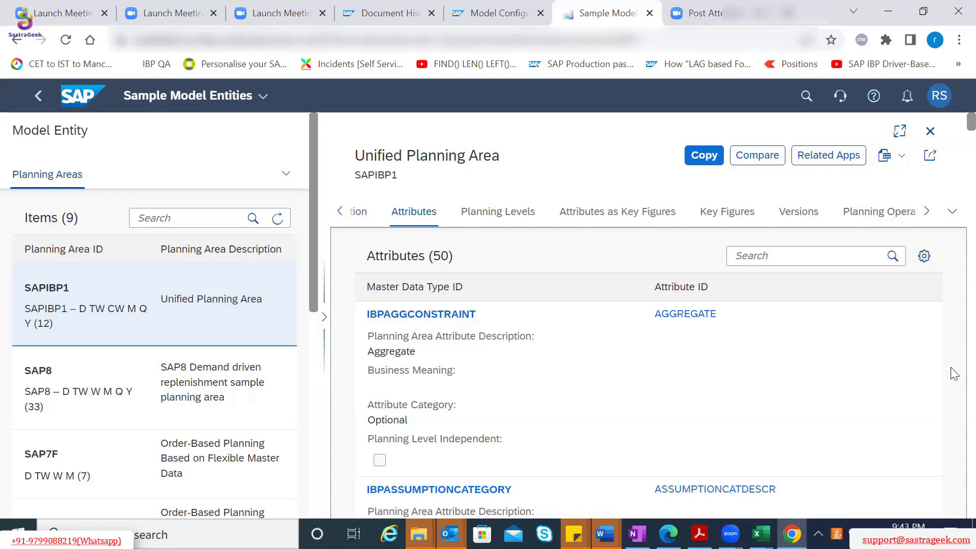
pyautogui.scroll(-4, 954, 373)
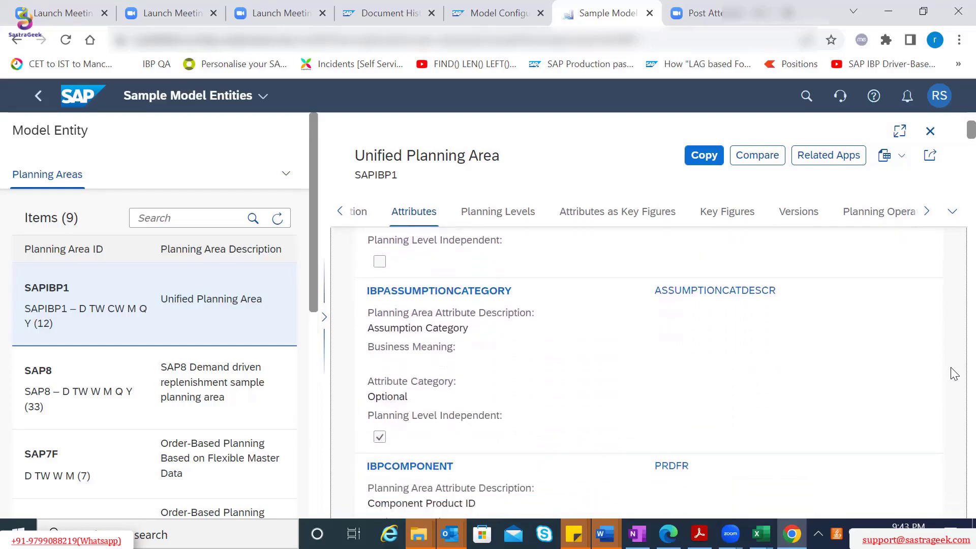
pyautogui.scroll(-4, 954, 374)
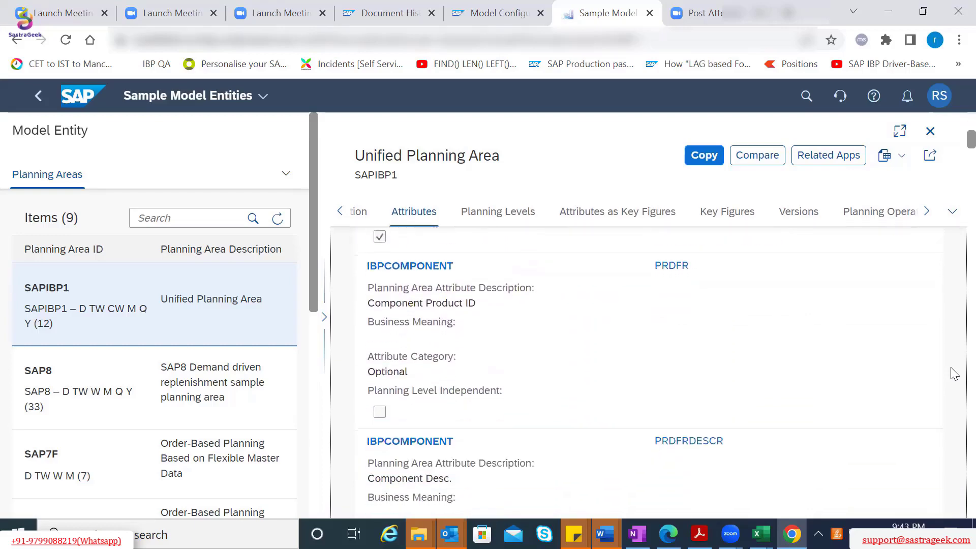
pyautogui.scroll(-5, 954, 374)
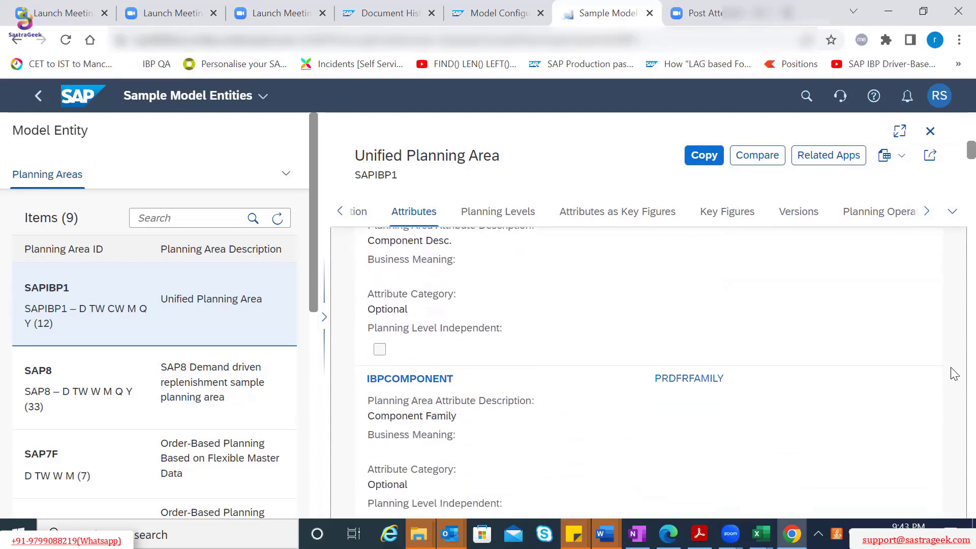
pyautogui.scroll(-4, 954, 373)
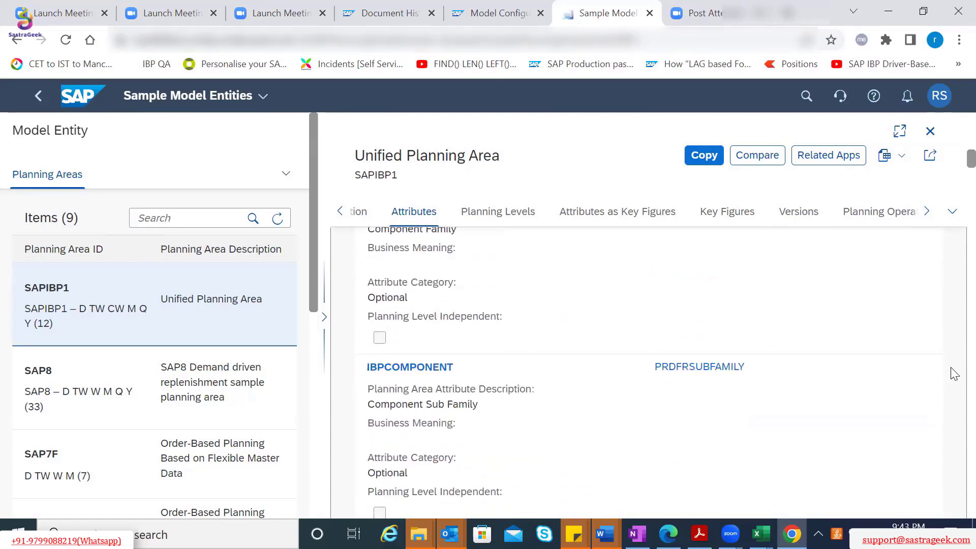
pyautogui.scroll(-5, 955, 373)
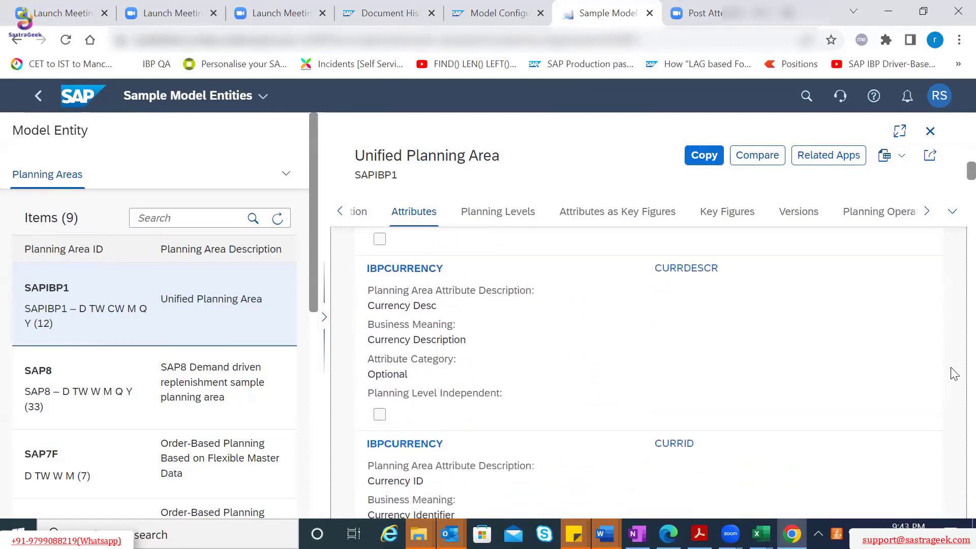
pyautogui.scroll(-4, 954, 374)
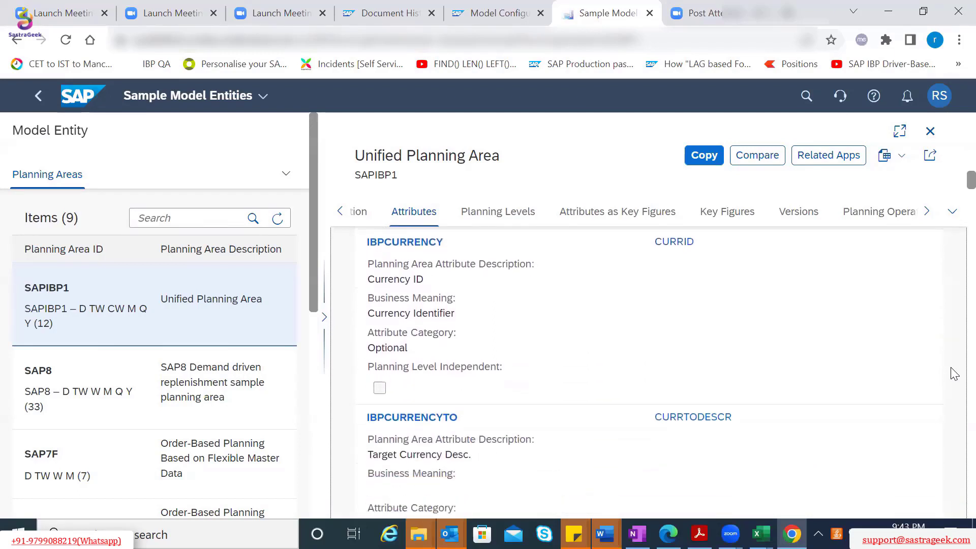
pyautogui.scroll(-4, 954, 374)
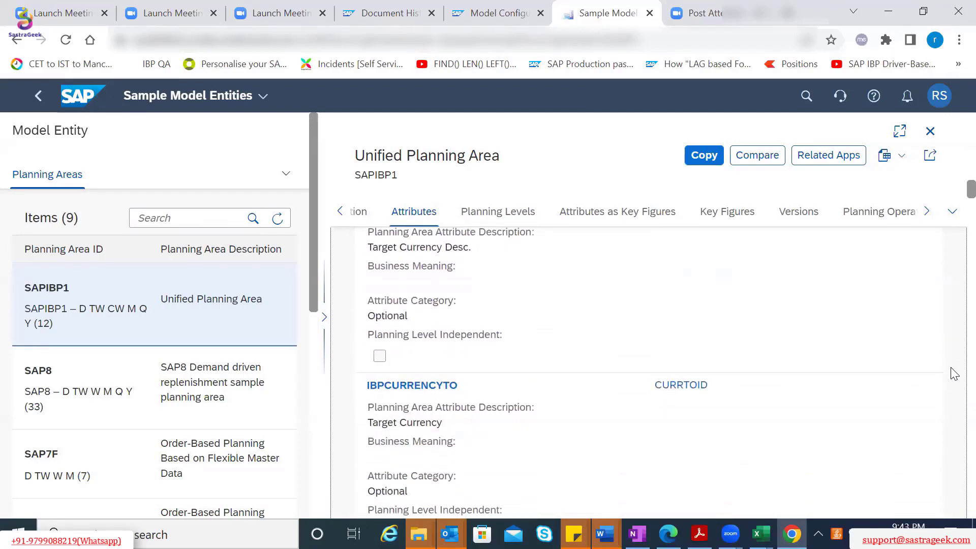
pyautogui.scroll(-5, 954, 373)
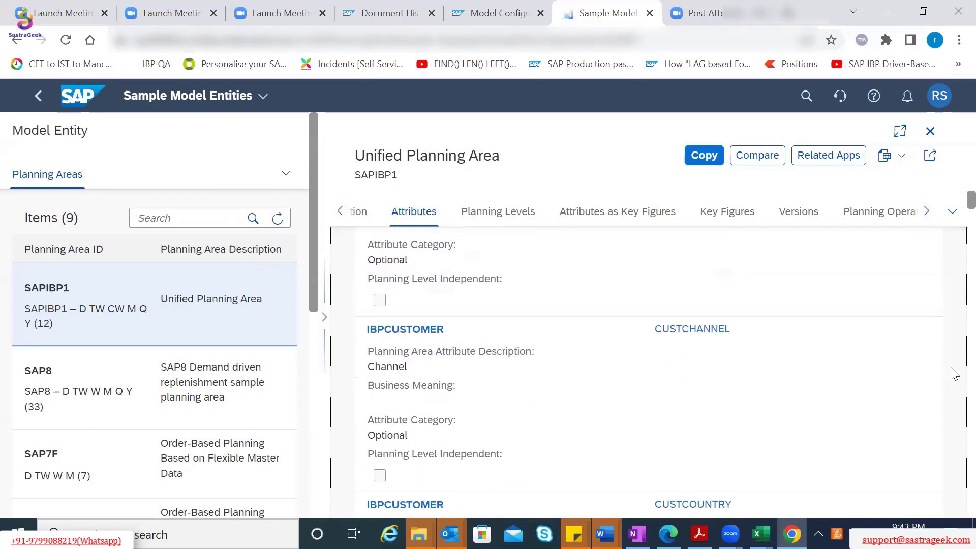
pyautogui.click(411, 330)
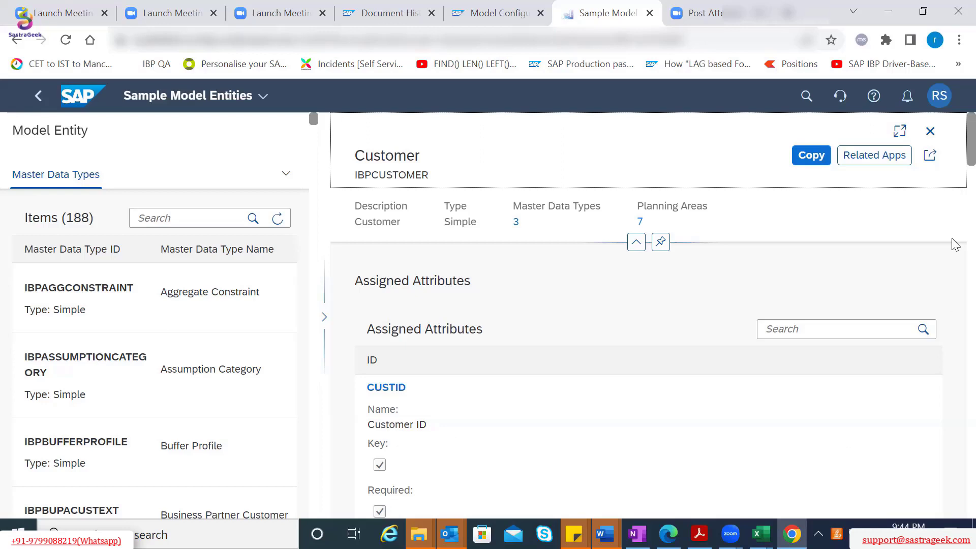
pyautogui.scroll(-1, 955, 165)
pyautogui.scroll(-4, 955, 165)
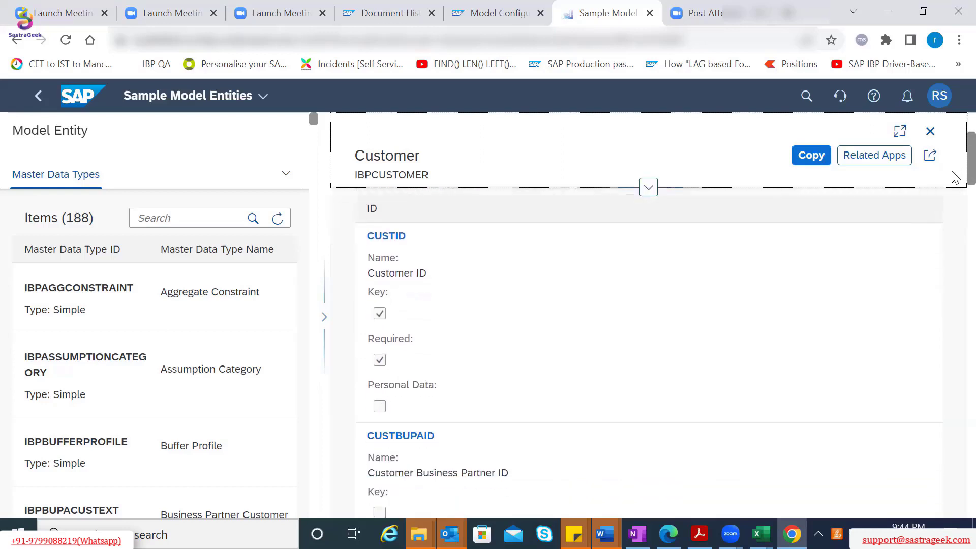
pyautogui.scroll(-1, 954, 185)
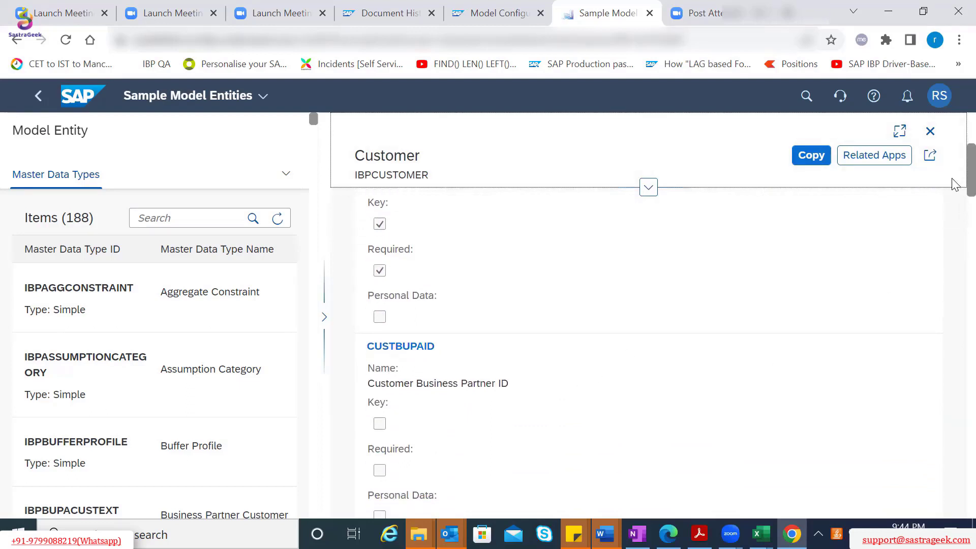
pyautogui.scroll(-4, 952, 184)
pyautogui.scroll(-1, 954, 217)
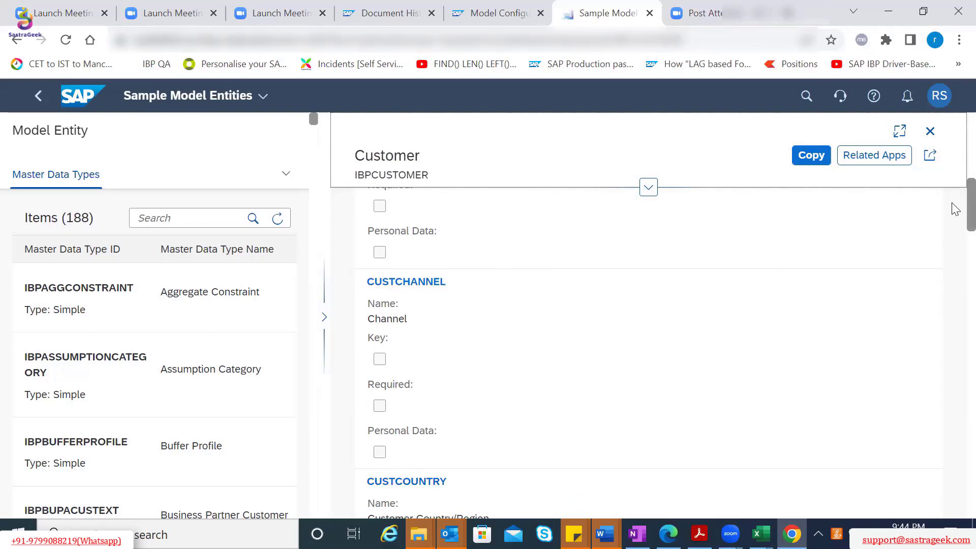
pyautogui.scroll(-2, 955, 210)
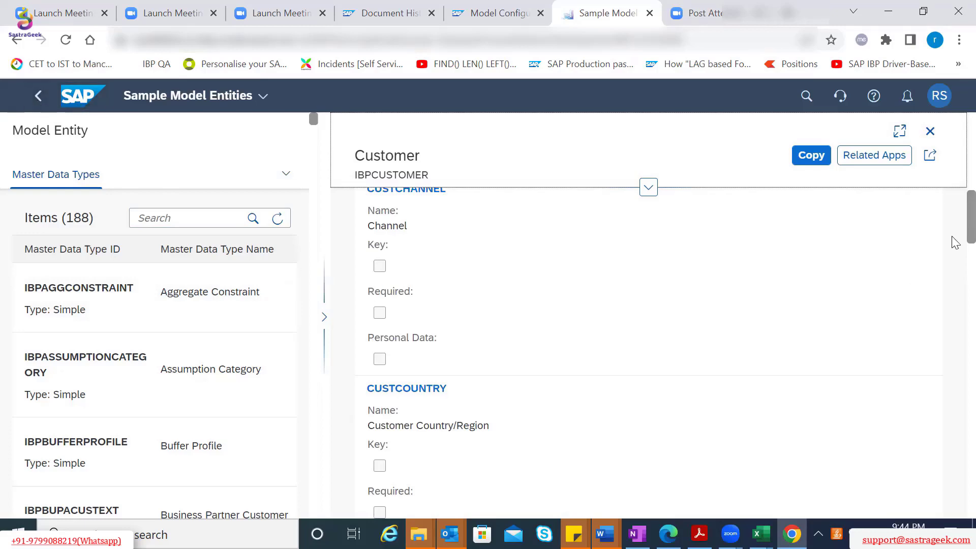
pyautogui.scroll(5, 953, 153)
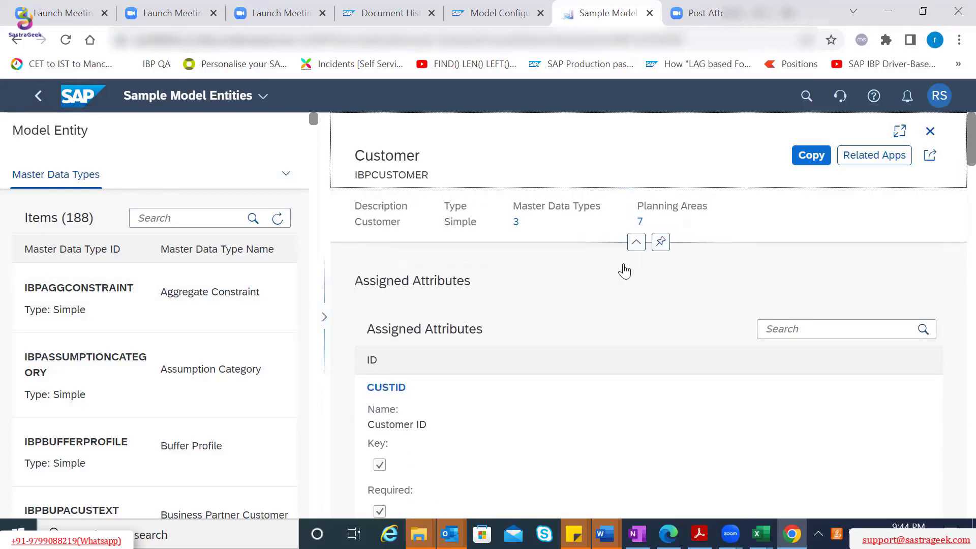
# Go back from Customer details to the SAPIBP1 attributes list showing CUSTCHANNEL and CUSTCOUNTRY
pyautogui.click(40, 103)
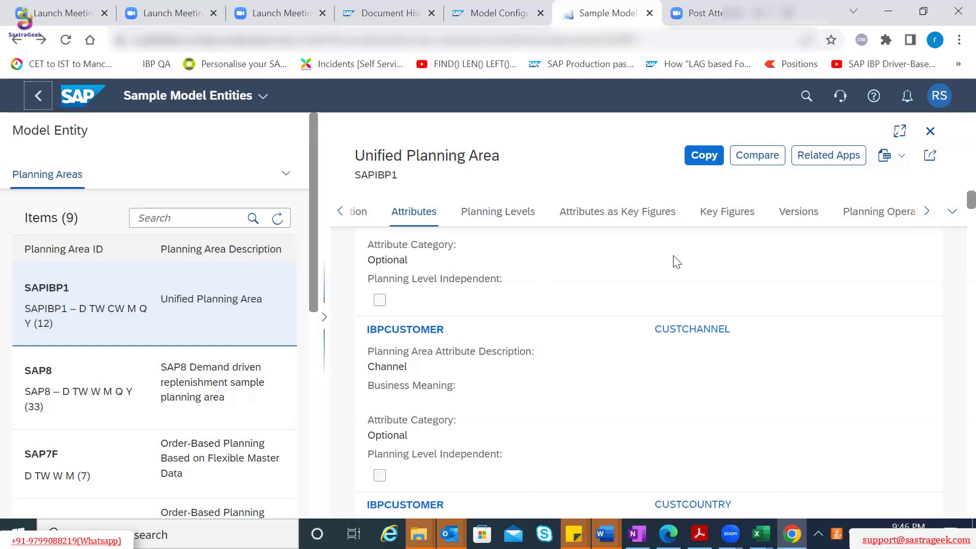
# Show SAPIBP1's 100 planning levels and scroll to entries like CALWKPRODLOC
pyautogui.click(520, 218)
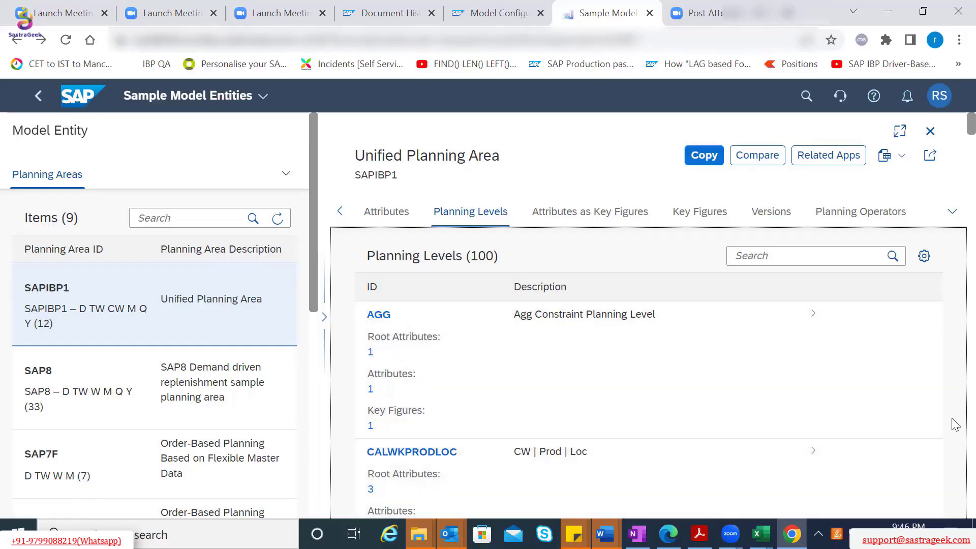
pyautogui.scroll(-4, 955, 424)
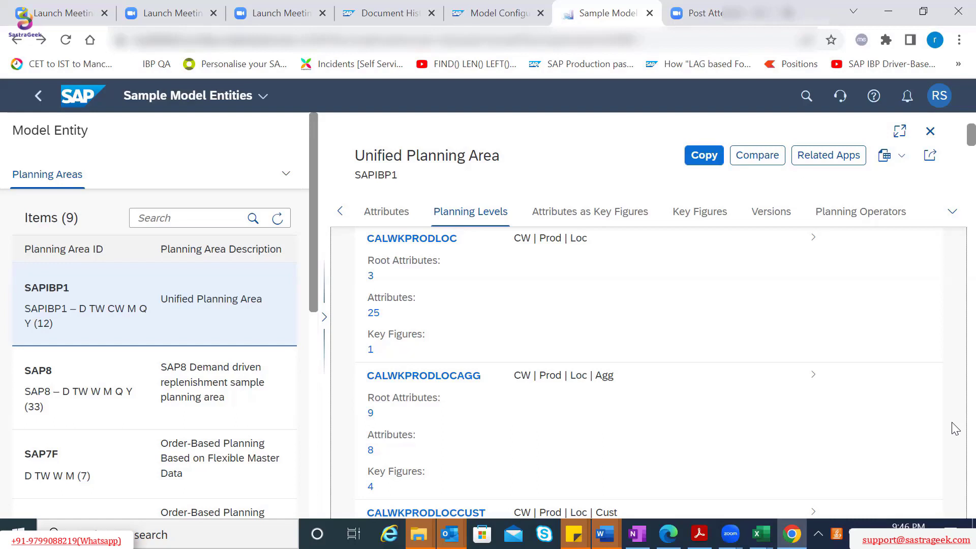
pyautogui.scroll(-4, 955, 428)
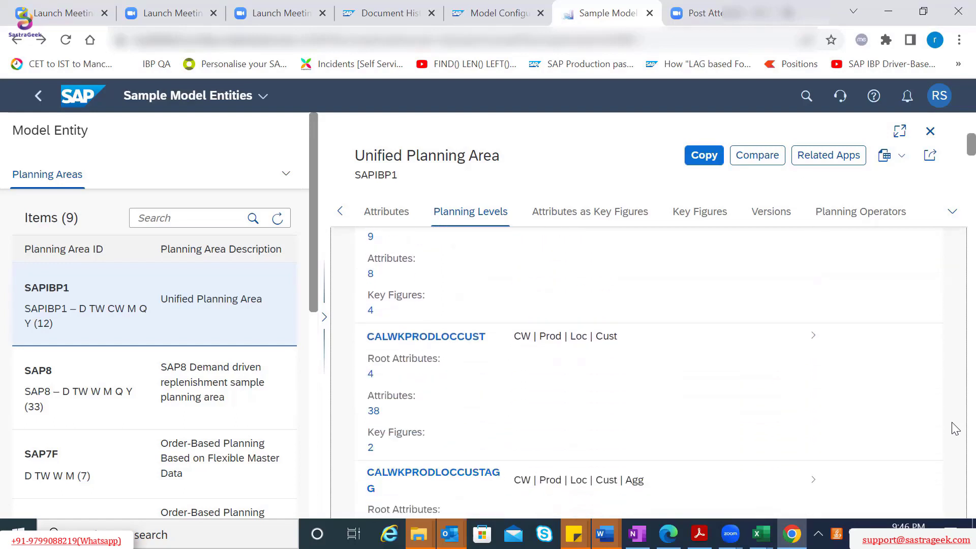
pyautogui.scroll(-5, 955, 428)
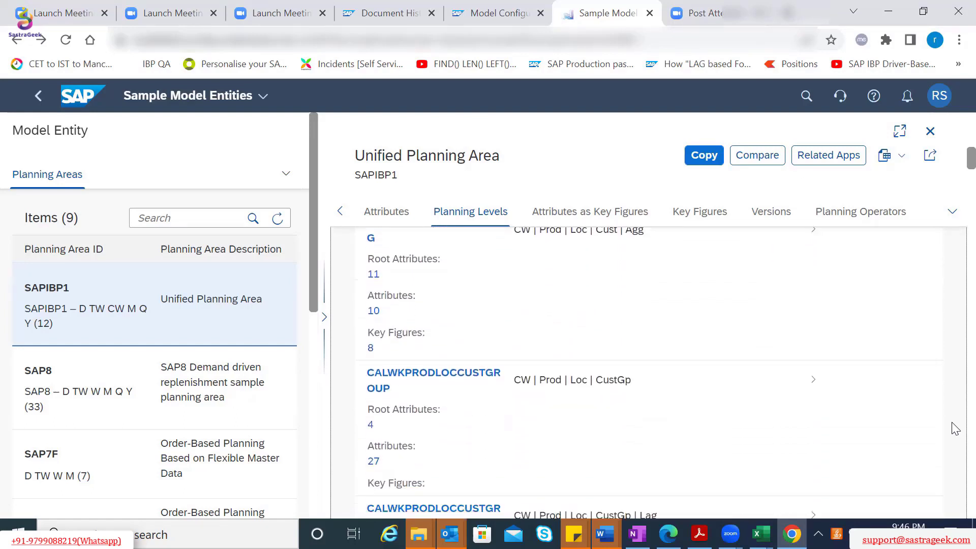
pyautogui.scroll(-4, 955, 429)
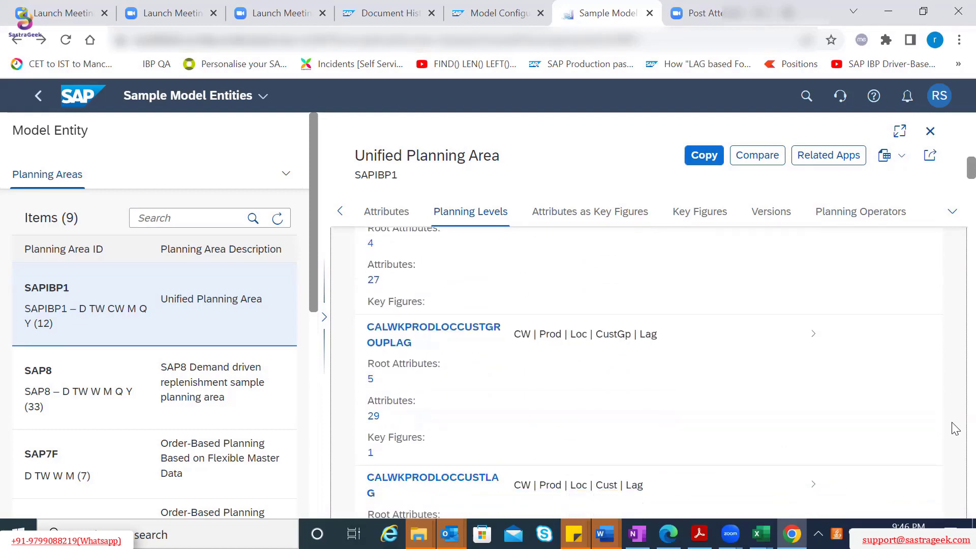
pyautogui.scroll(-9, 955, 428)
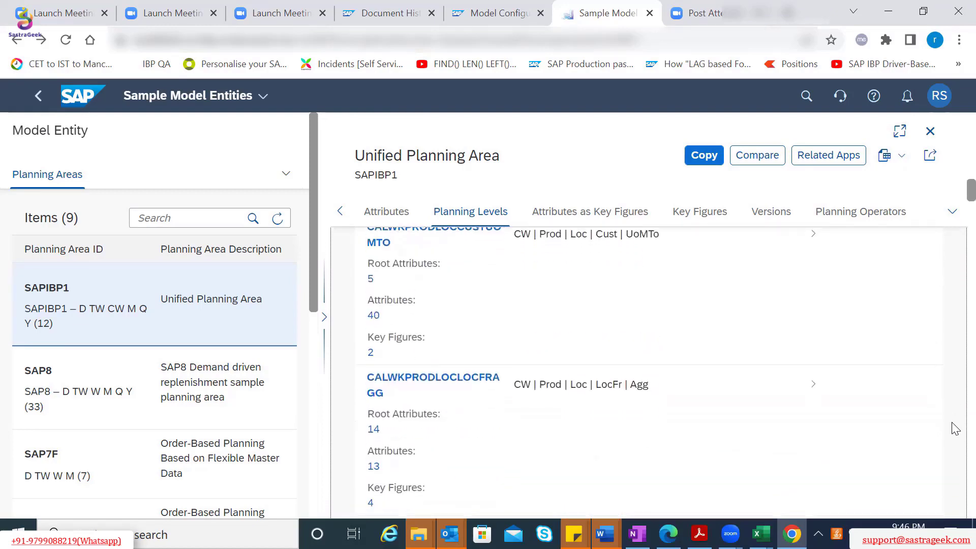
pyautogui.scroll(-10, 955, 429)
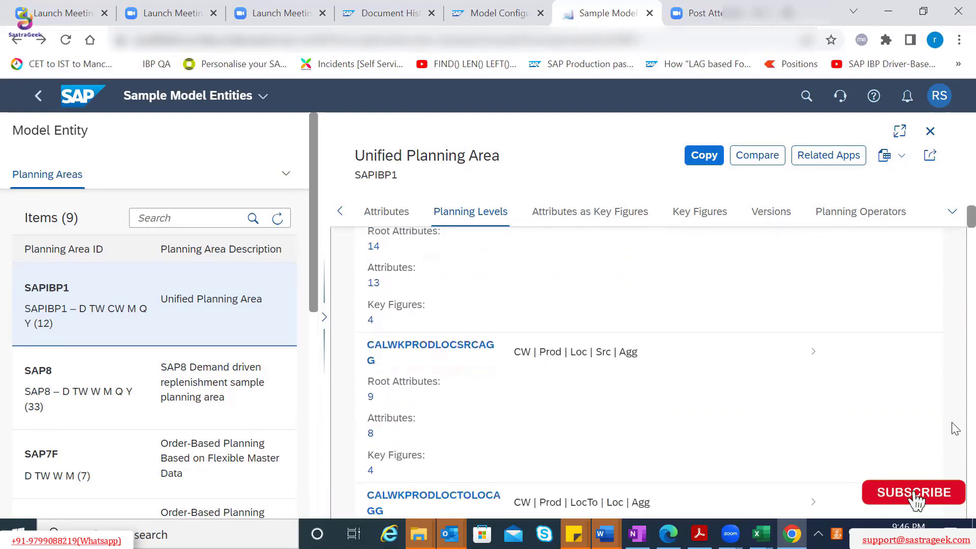
pyautogui.scroll(-11, 954, 429)
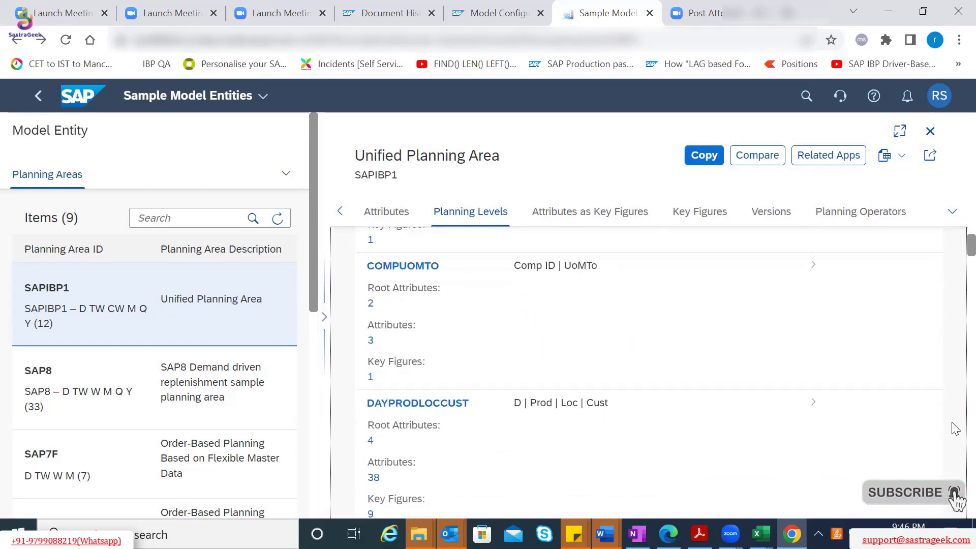
pyautogui.scroll(-1, 955, 429)
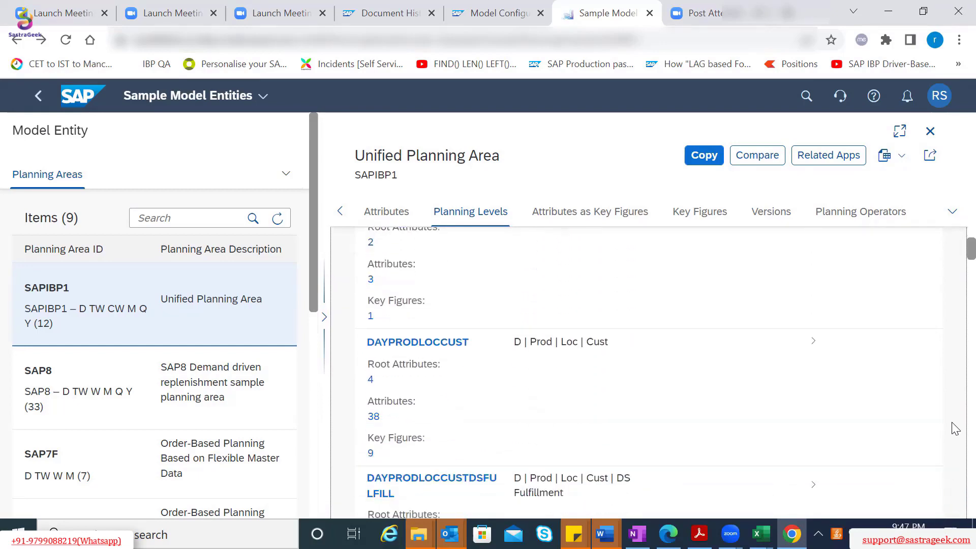